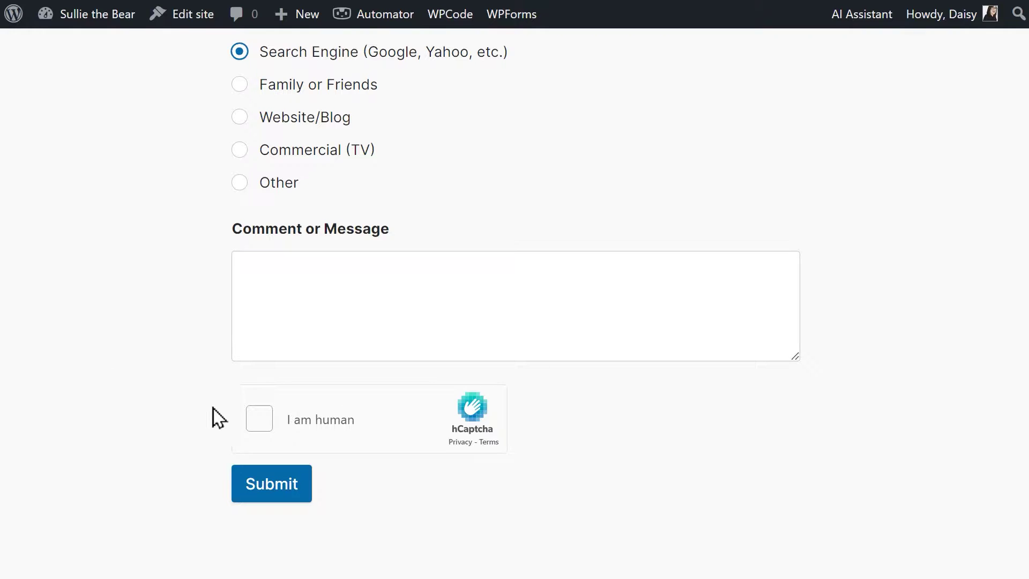
Test the contact form's hCaptcha by selecting both VR headset images and advancing to the next set
left_click(258, 419)
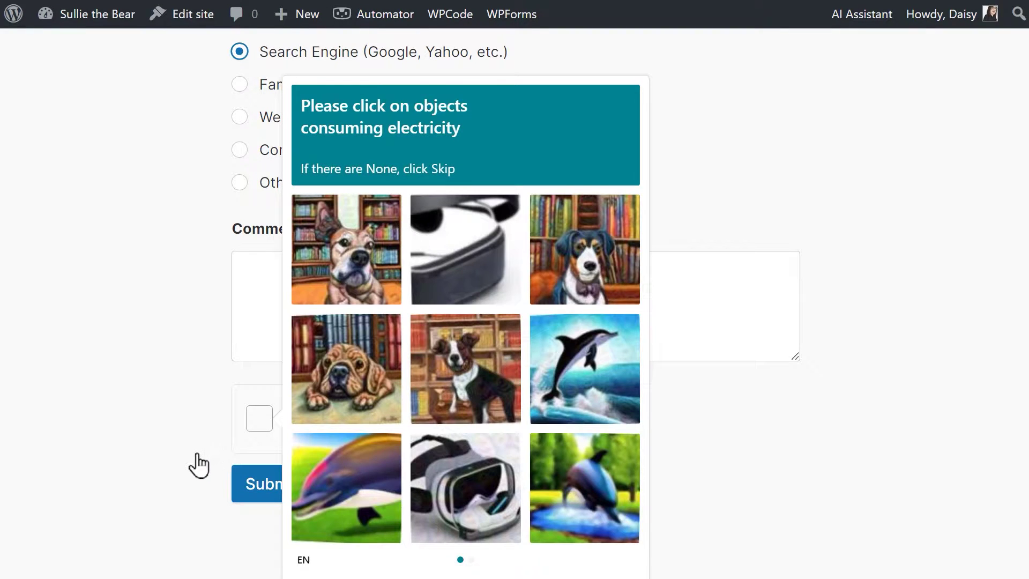
left_click(427, 469)
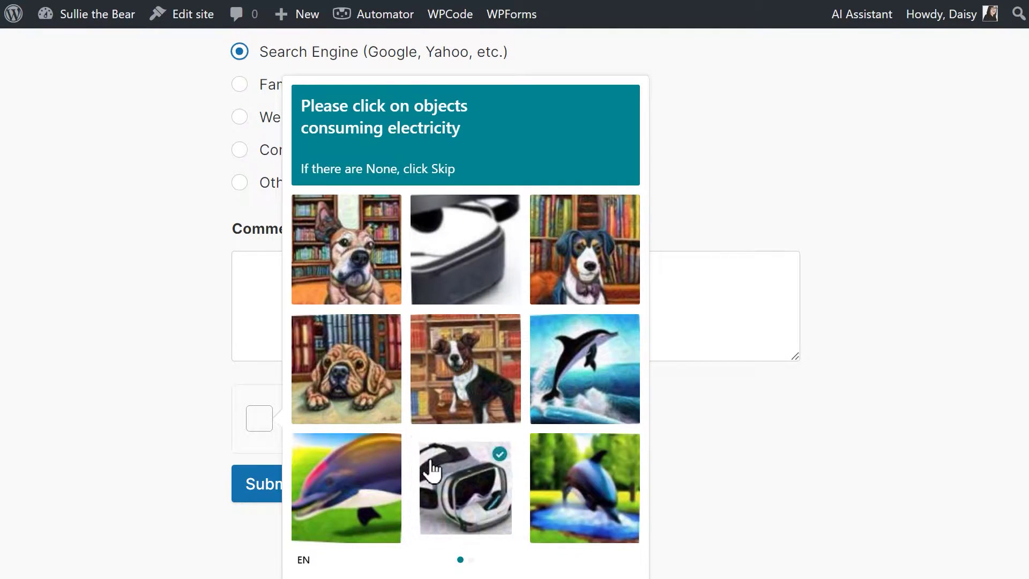
left_click(453, 280)
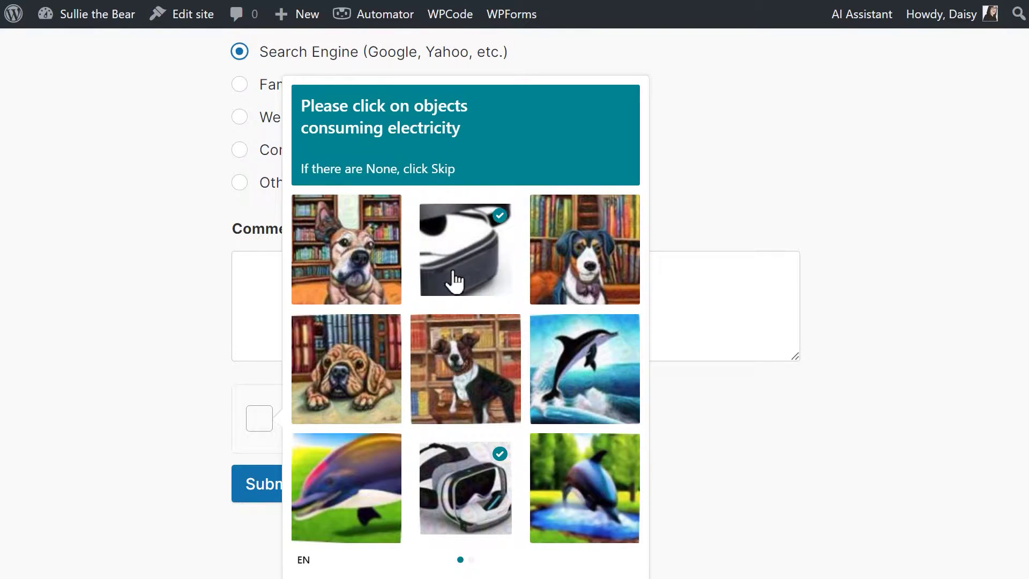
scroll(453, 280, "down", 3)
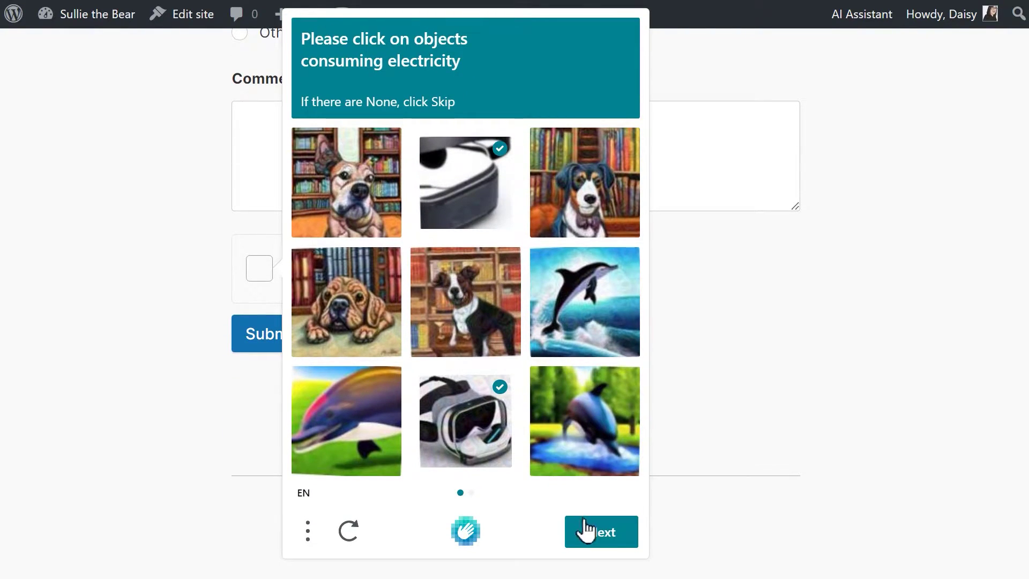
left_click(588, 530)
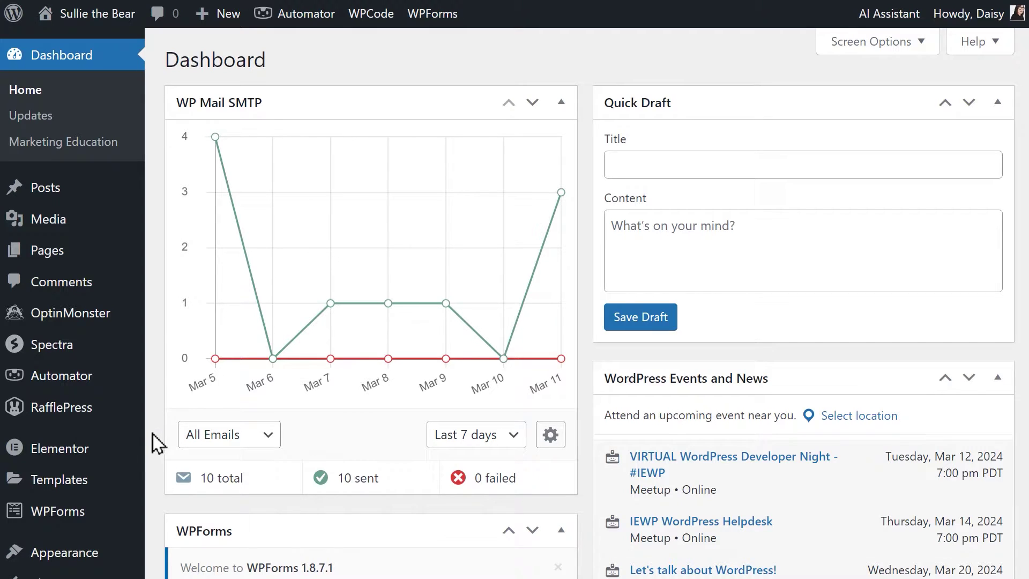
Open the CAPTCHA section of the WPForms settings
mouse_move(95, 513)
left_click(198, 424)
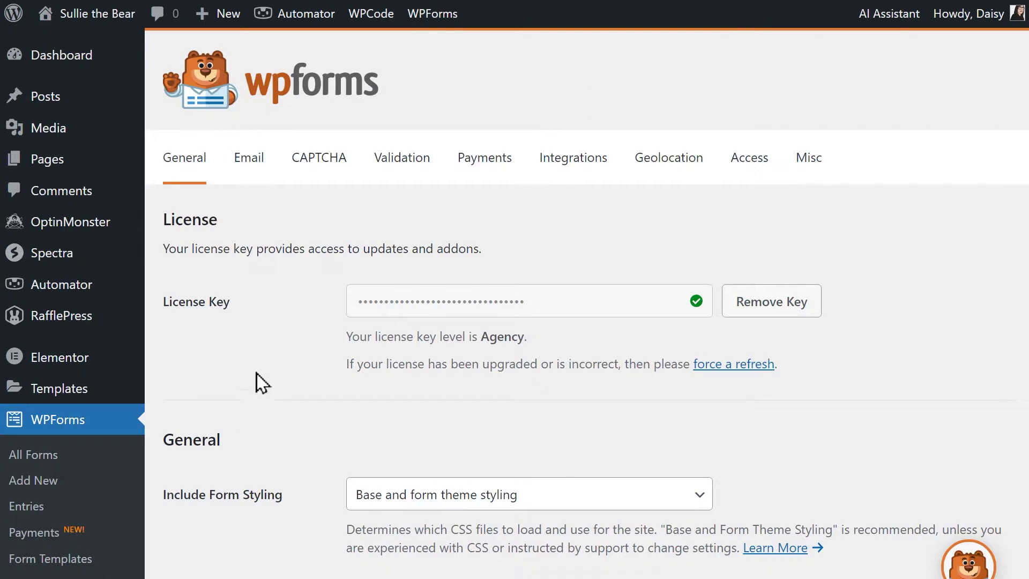
left_click(343, 171)
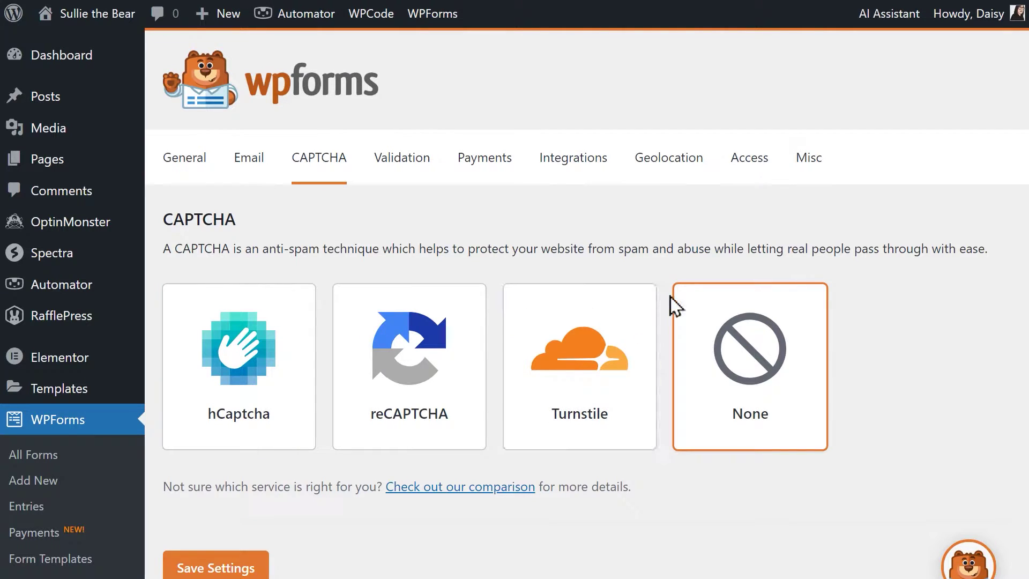
Select hCaptcha as the CAPTCHA service, bringing up its empty Site Key and Secret Key fields
left_click(296, 333)
scroll(296, 332, "down", 7)
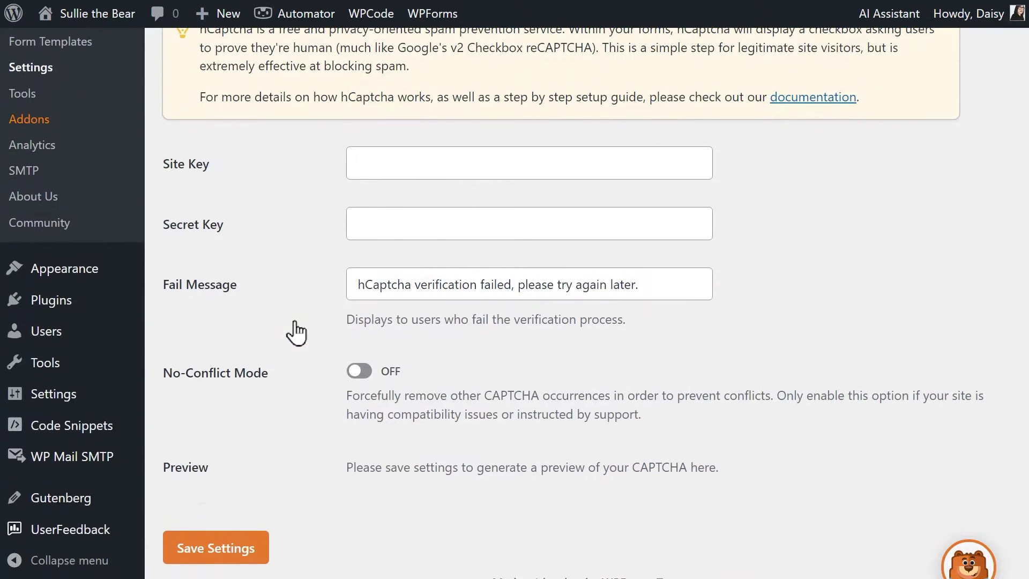
left_click(460, 162)
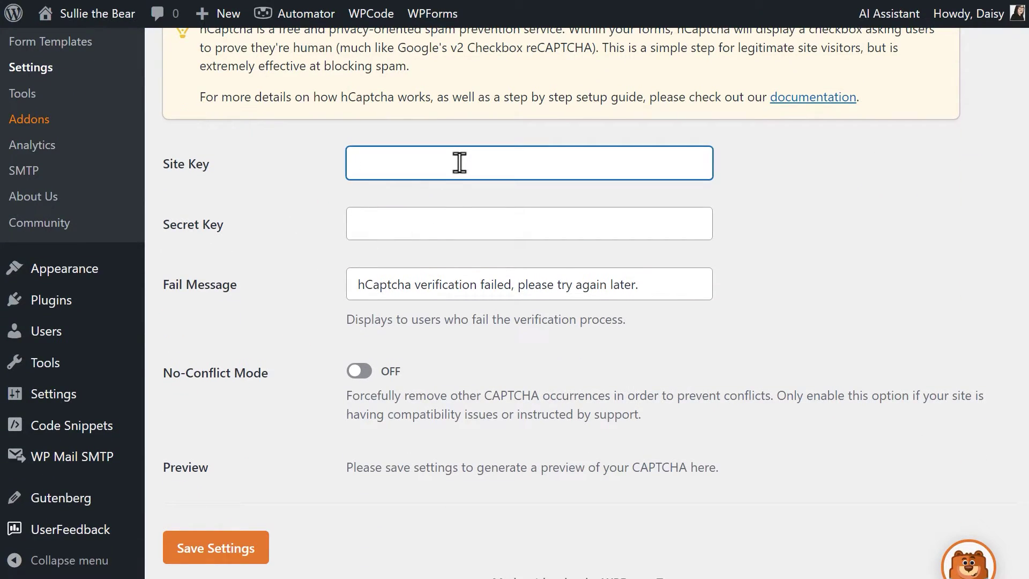
left_click(460, 223)
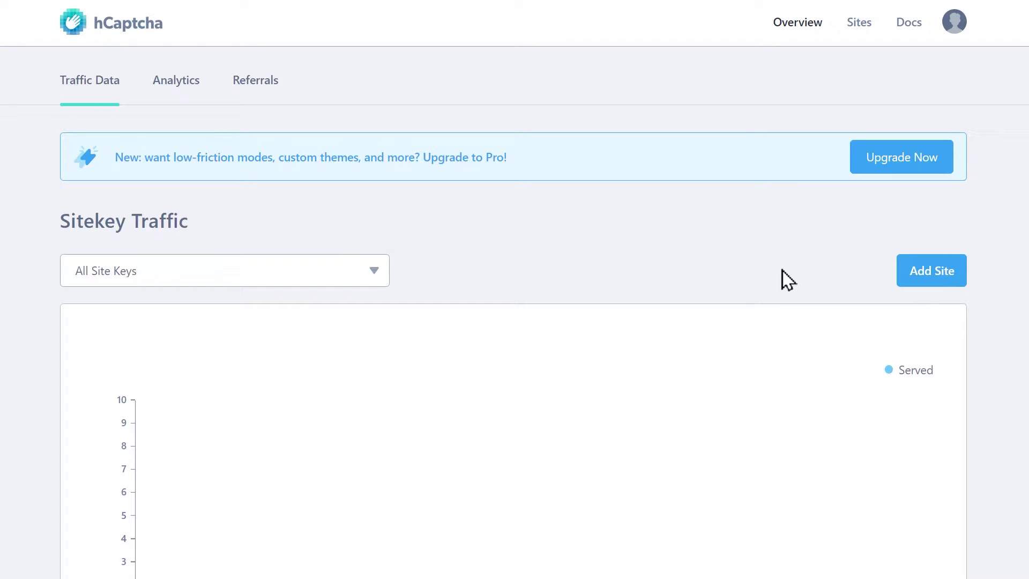
Create a new hCaptcha site, give it a name and add the domain sulliethebear.com
left_click(906, 273)
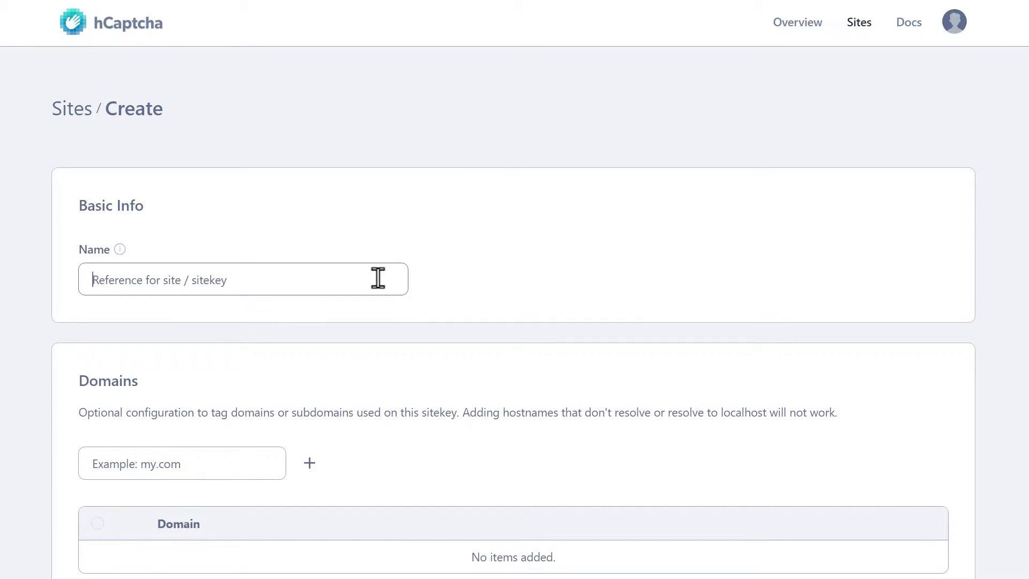
type("Sullie ")
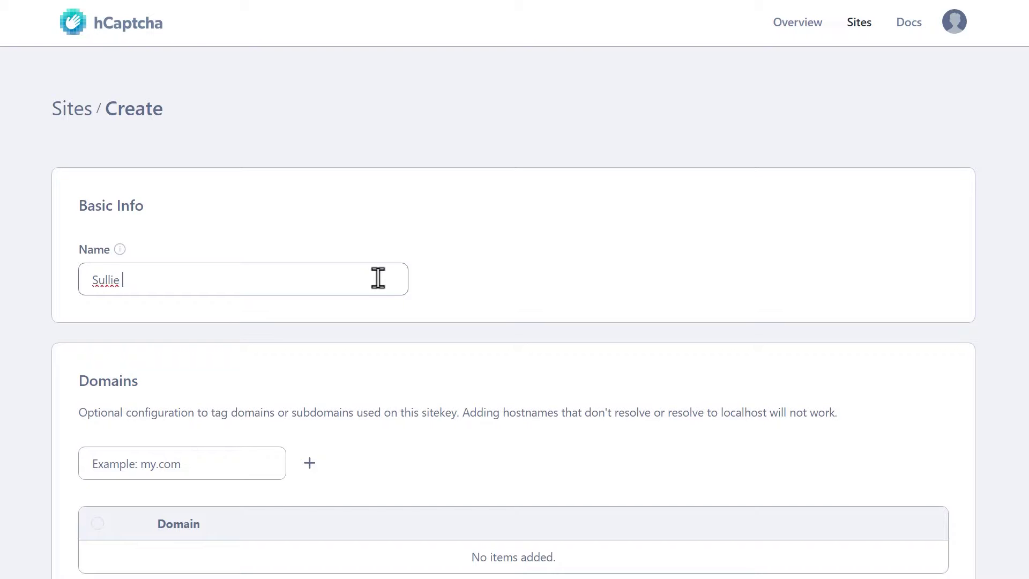
type("Eloso")
scroll(378, 278, "down", 2)
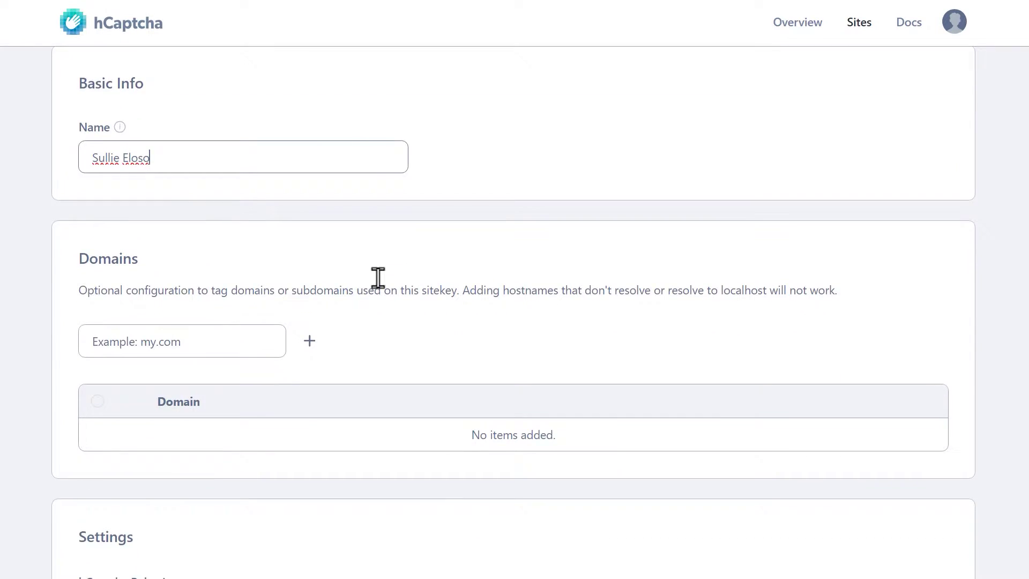
left_click(229, 339)
type("sull")
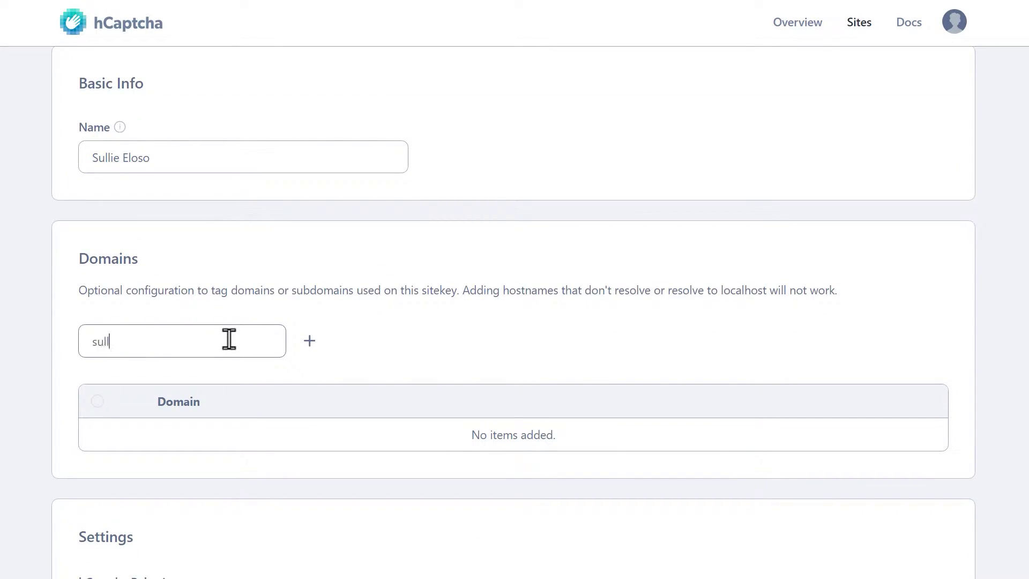
type("iethebear.com")
left_click(310, 347)
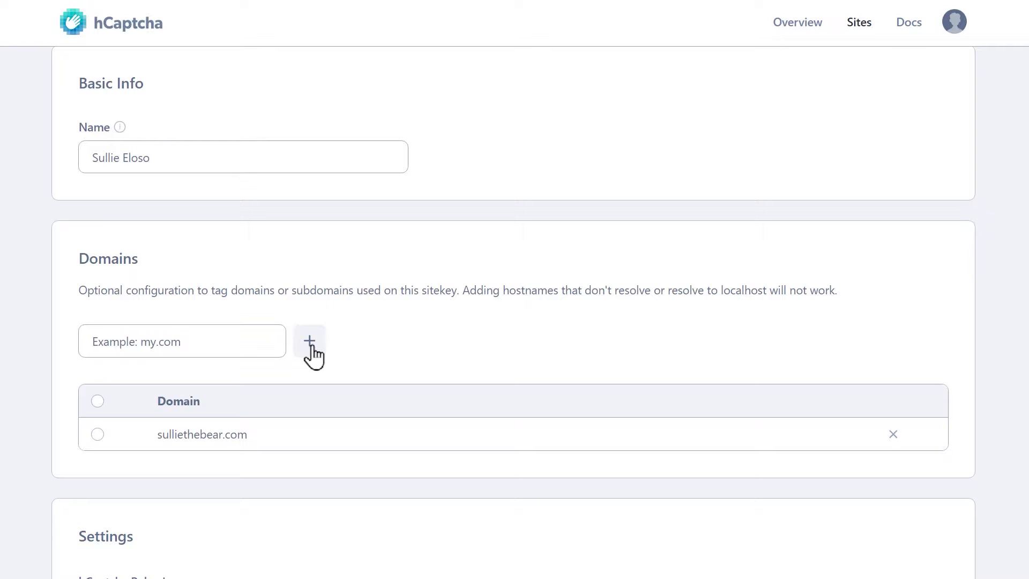
scroll(314, 354, "down", 7)
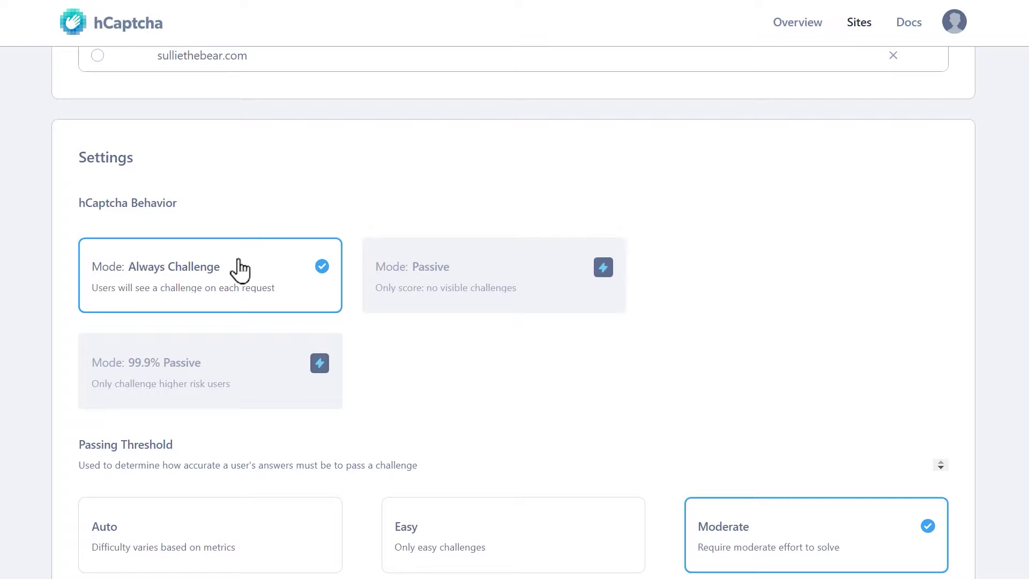
Set the new site's passing threshold to Auto and save the site
mouse_move(467, 255)
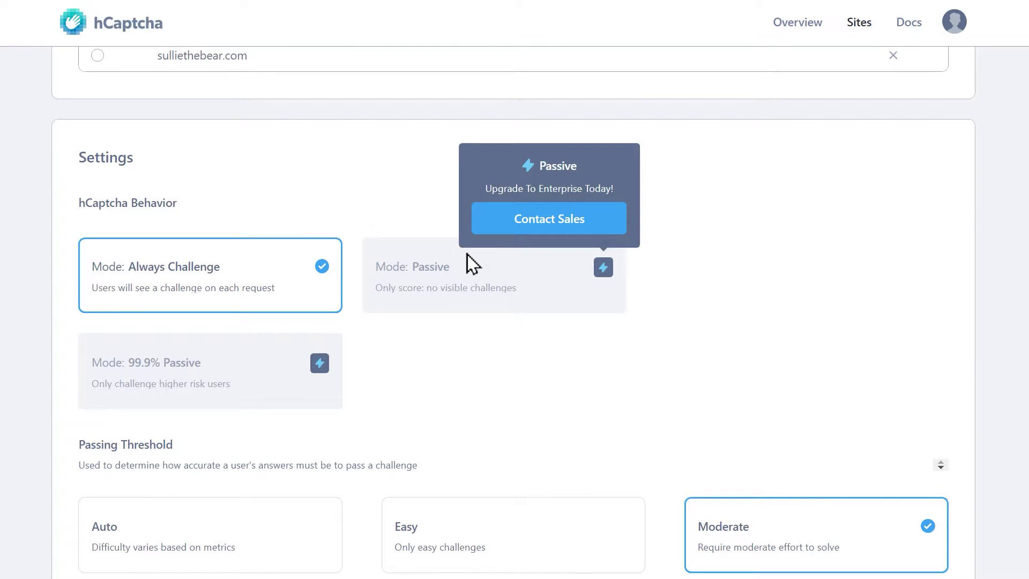
mouse_move(301, 397)
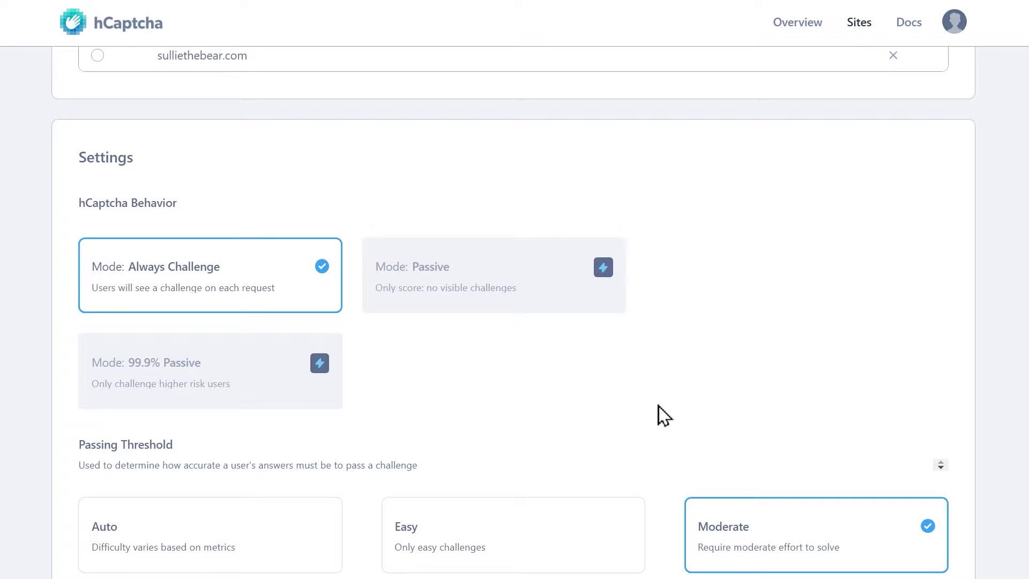
scroll(1024, 407, "down", 1)
scroll(513, 312, "down", 3)
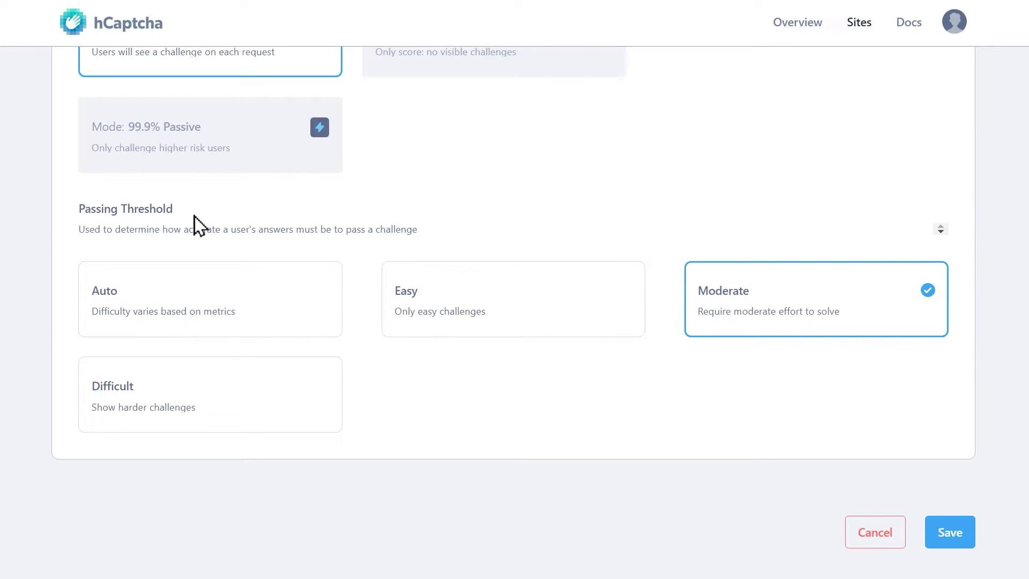
left_click(273, 286)
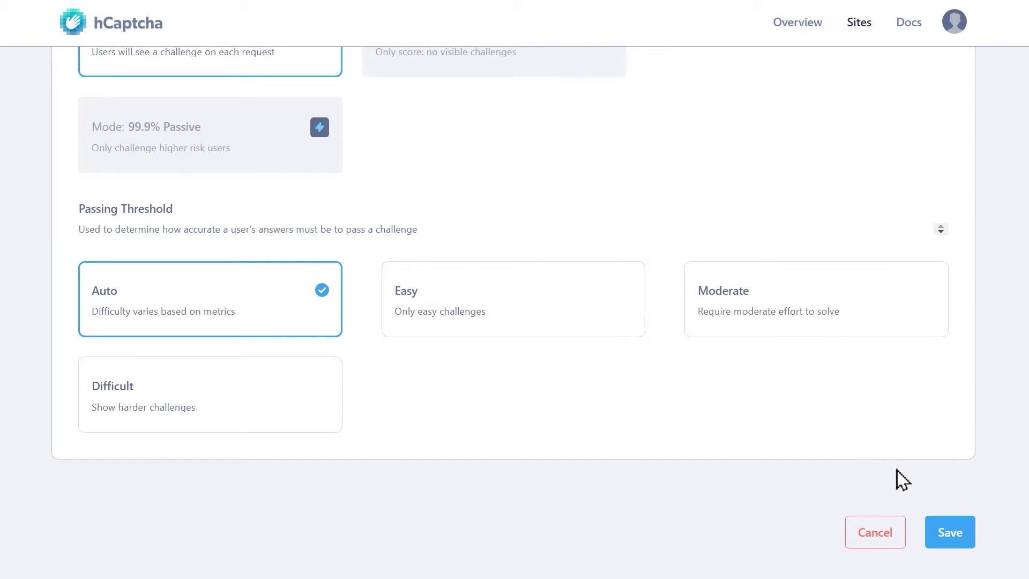
left_click(936, 532)
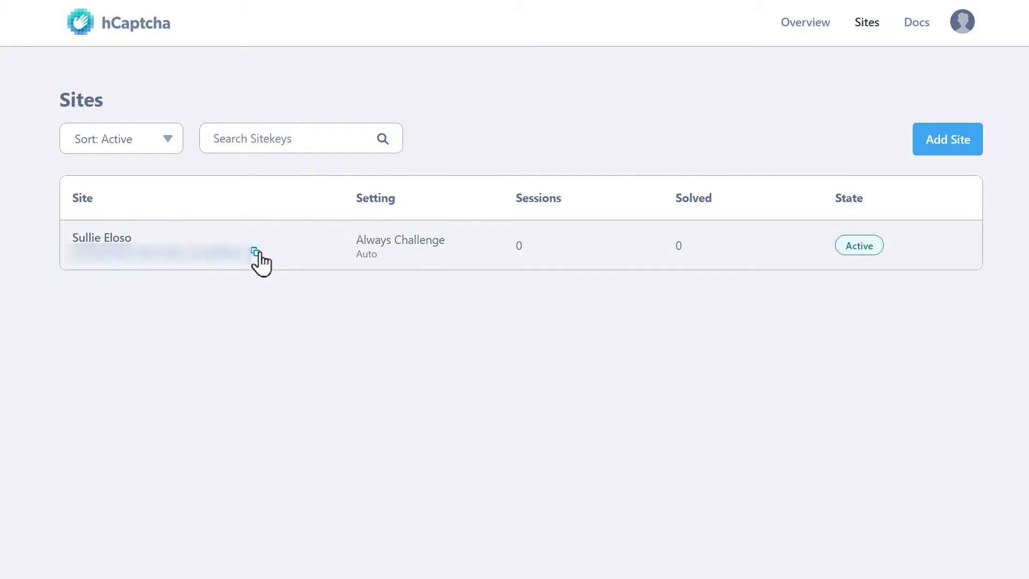
Copy the new site's sitekey from hCaptcha into the WPForms Site Key field
left_click(257, 254)
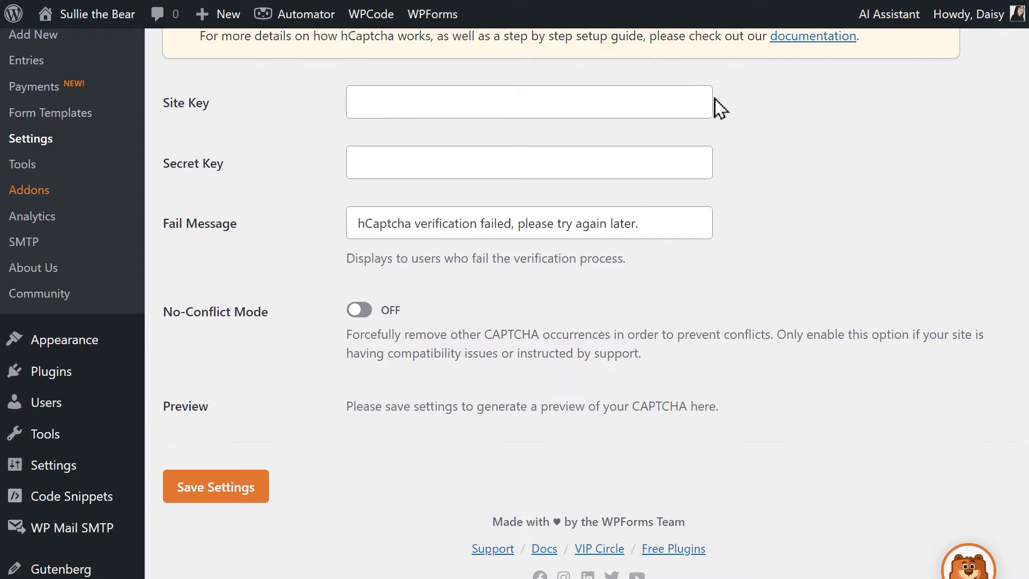
left_click(697, 102)
key("ctrl+v")
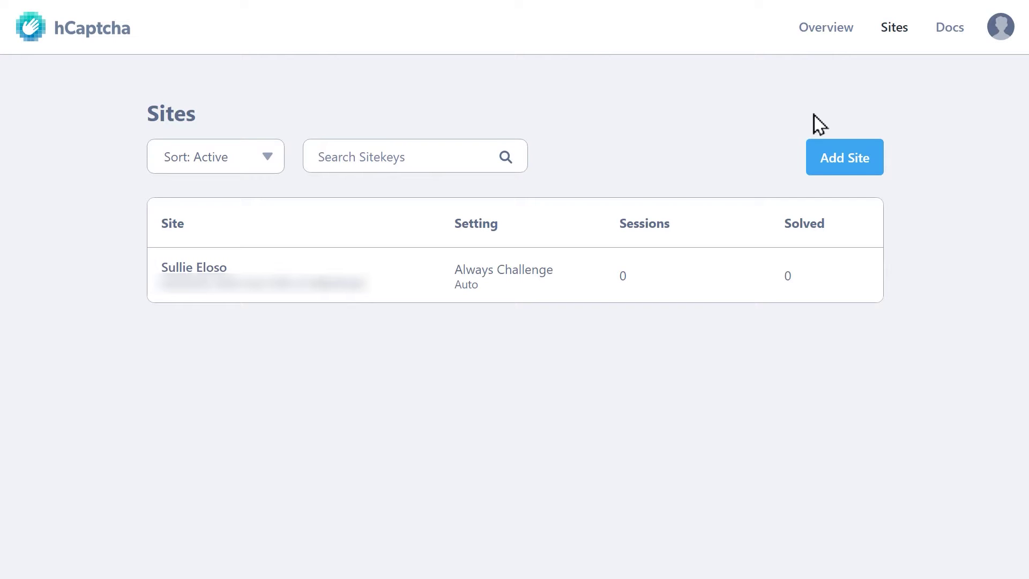
Generate a new account-level secret in the hCaptcha dashboard settings and copy it
left_click(999, 30)
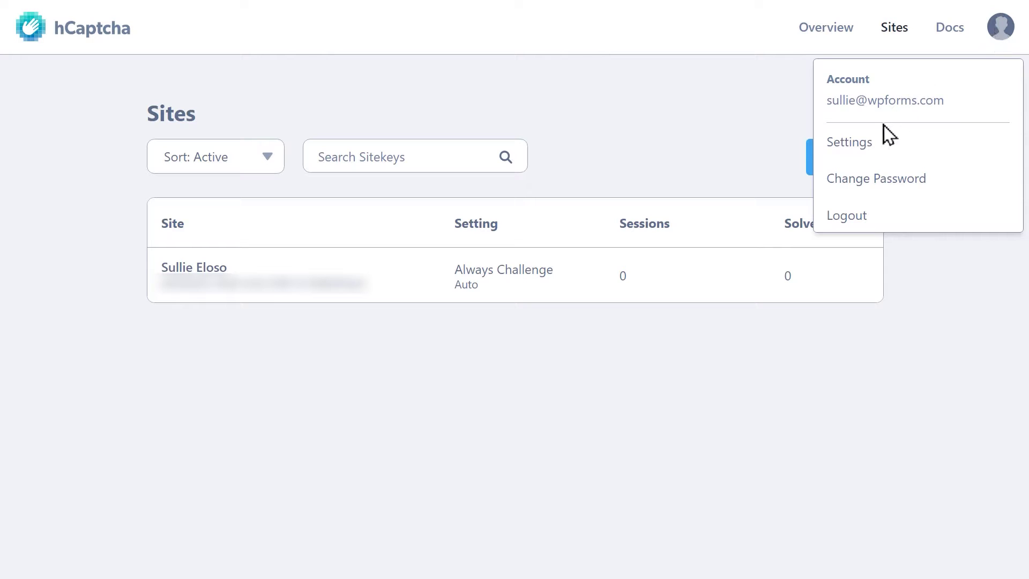
left_click(872, 141)
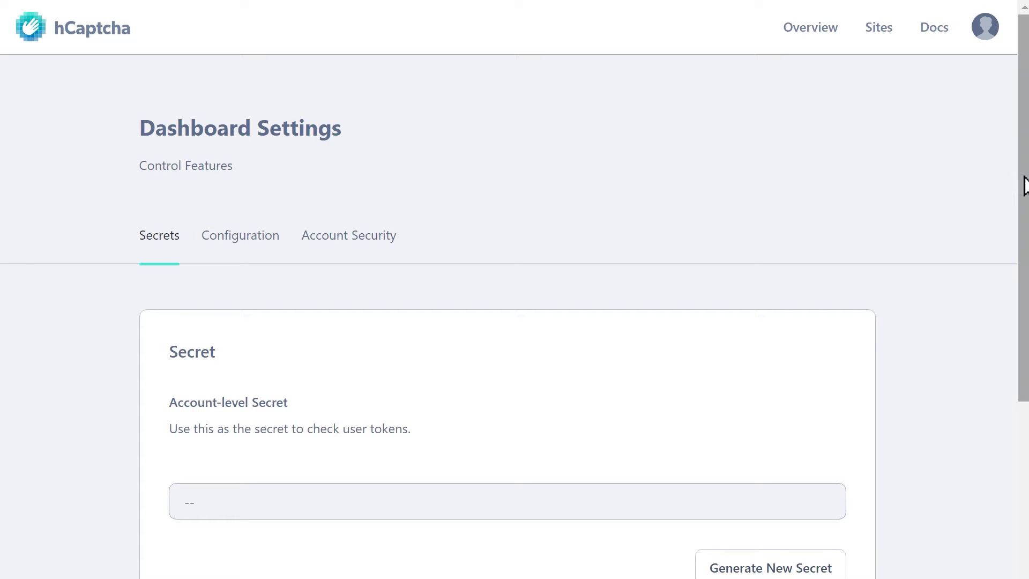
left_click_drag(1024, 184, 1026, 311)
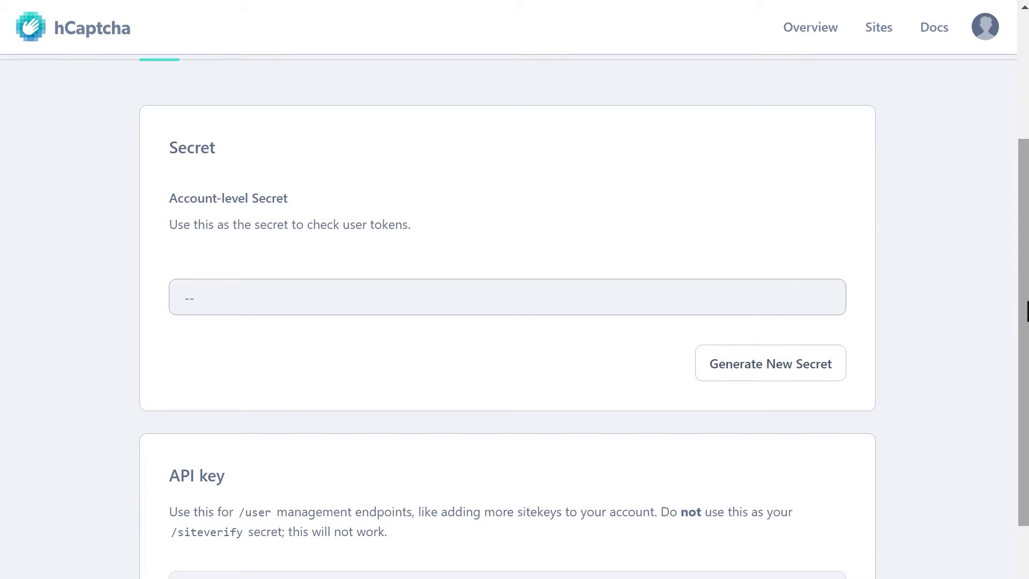
left_click(842, 369)
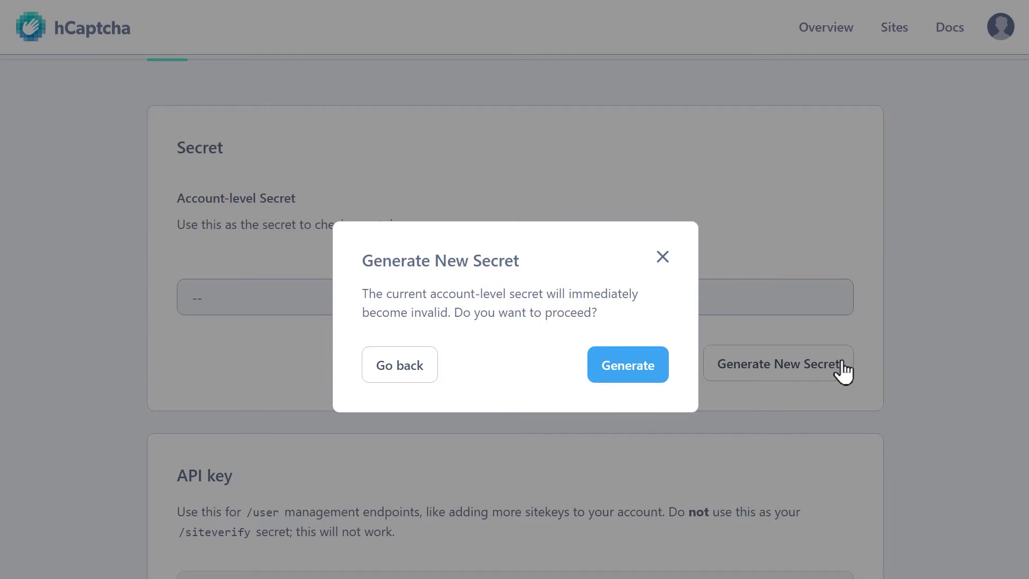
left_click(656, 375)
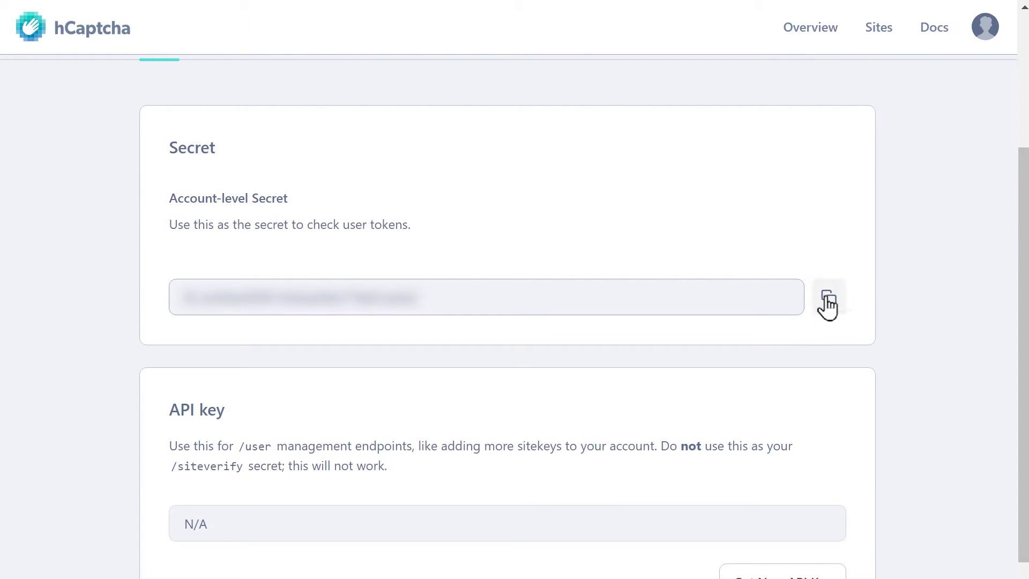
left_click(827, 304)
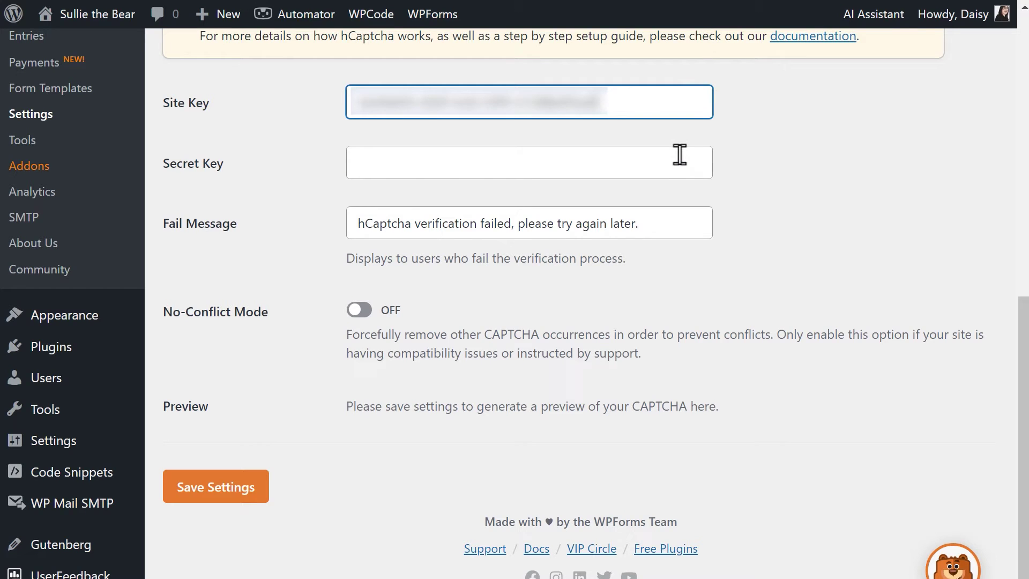
Paste the secret into WPForms' Secret Key, keep the default fail message, and save settings
left_click(679, 157)
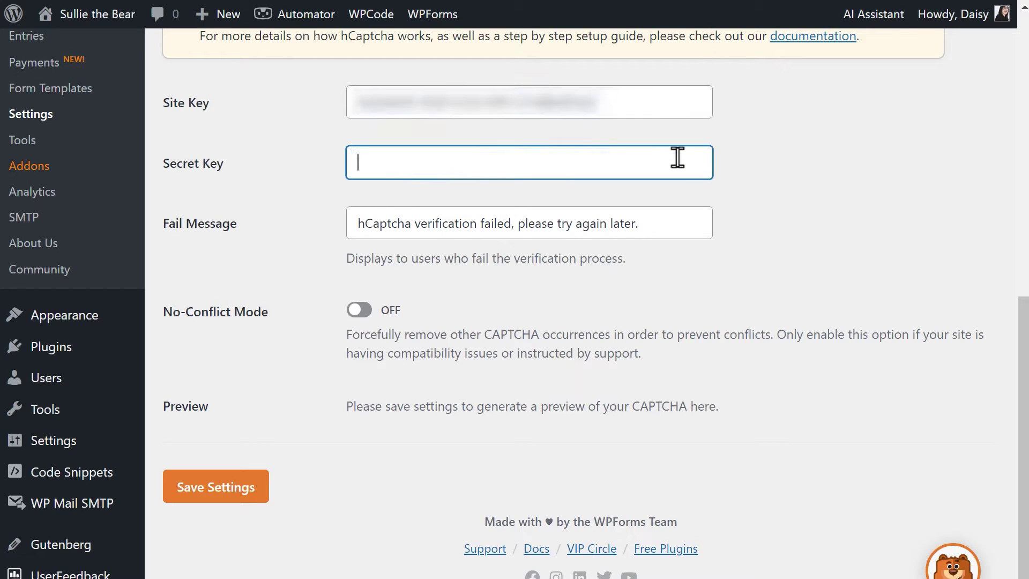
key("ctrl+v")
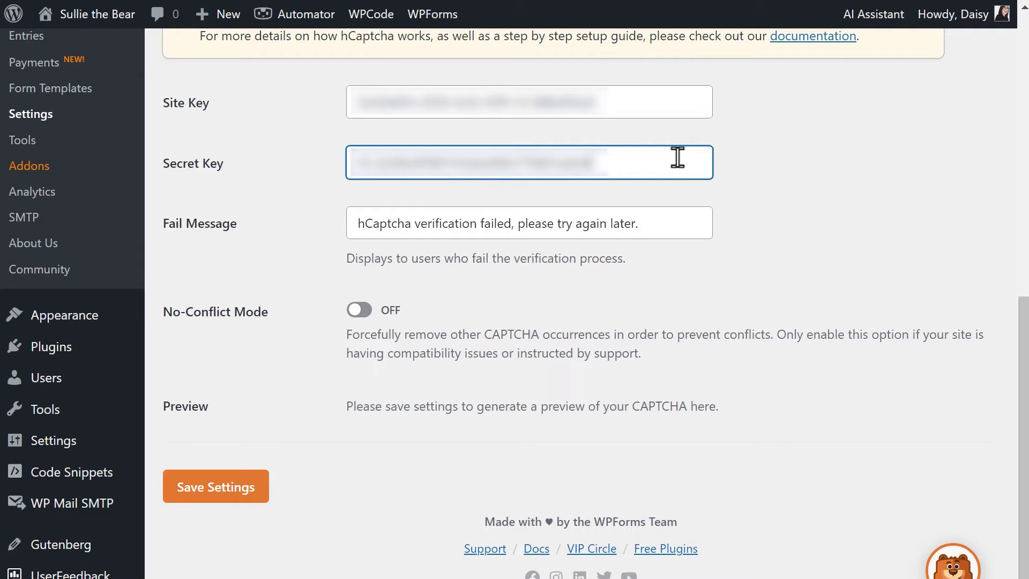
left_click(683, 220)
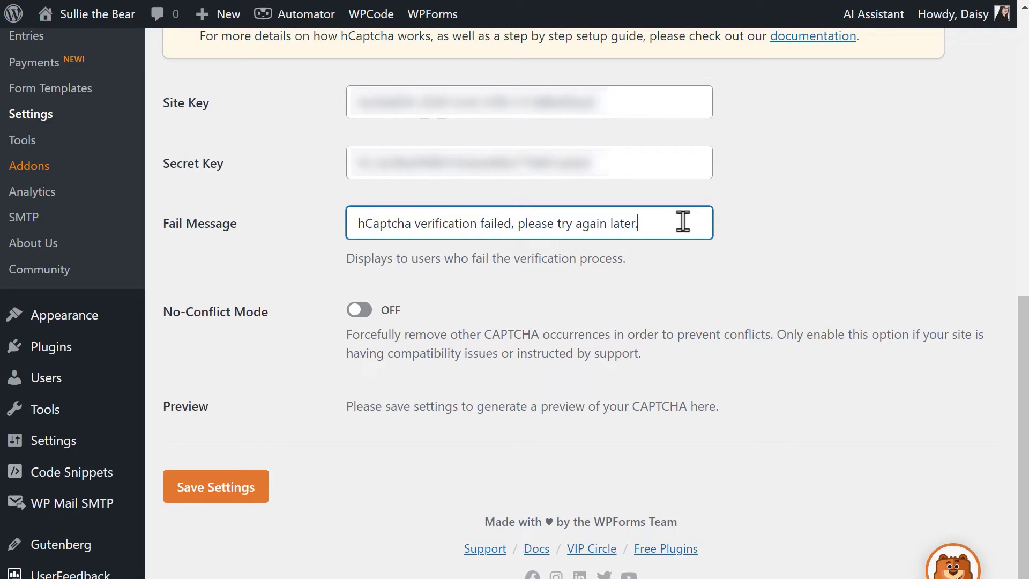
left_click(430, 305)
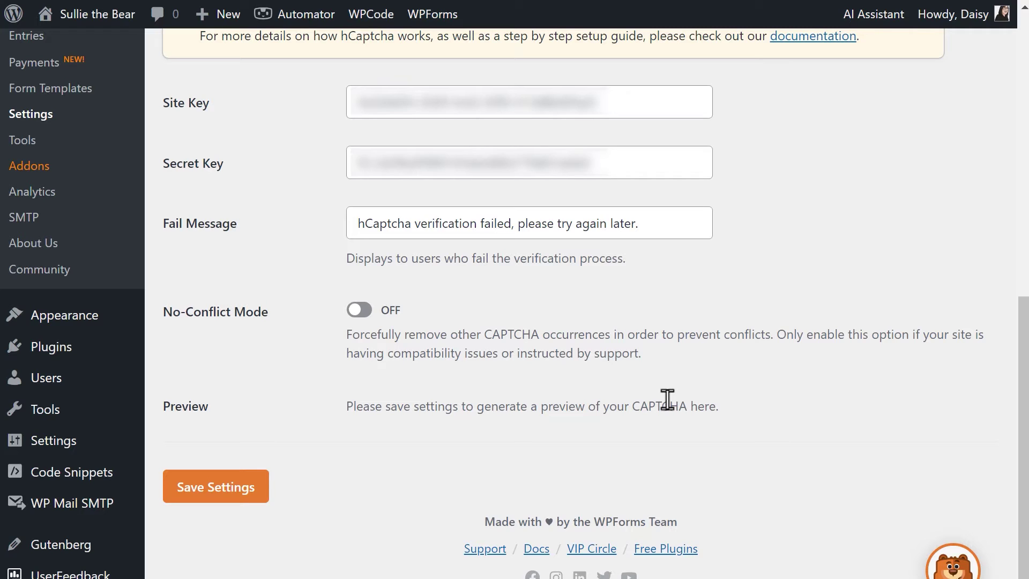
left_click(248, 485)
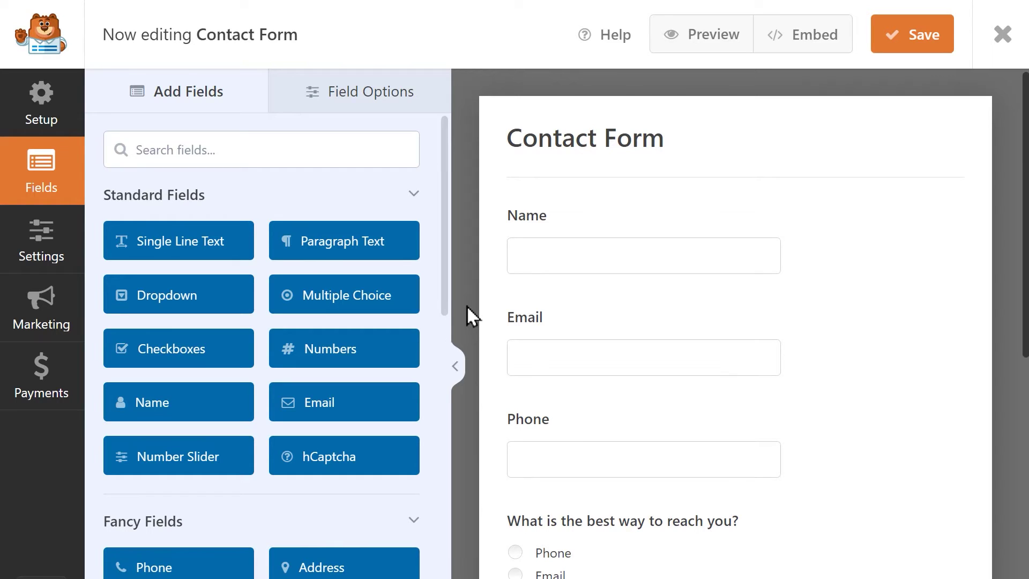
Add the hCaptcha field to the Contact Form and acknowledge the enabled notice
left_click(387, 462)
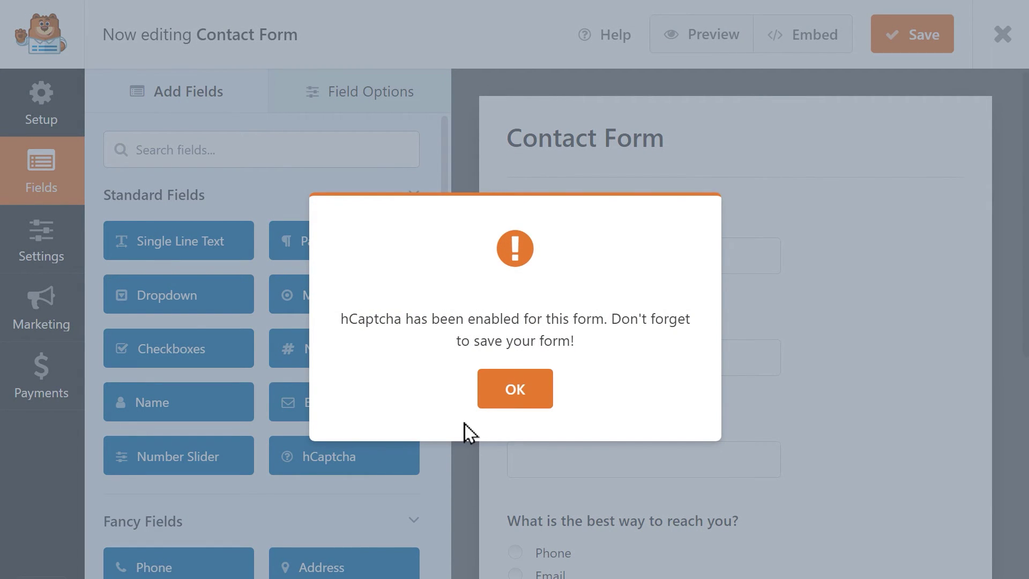
left_click(487, 403)
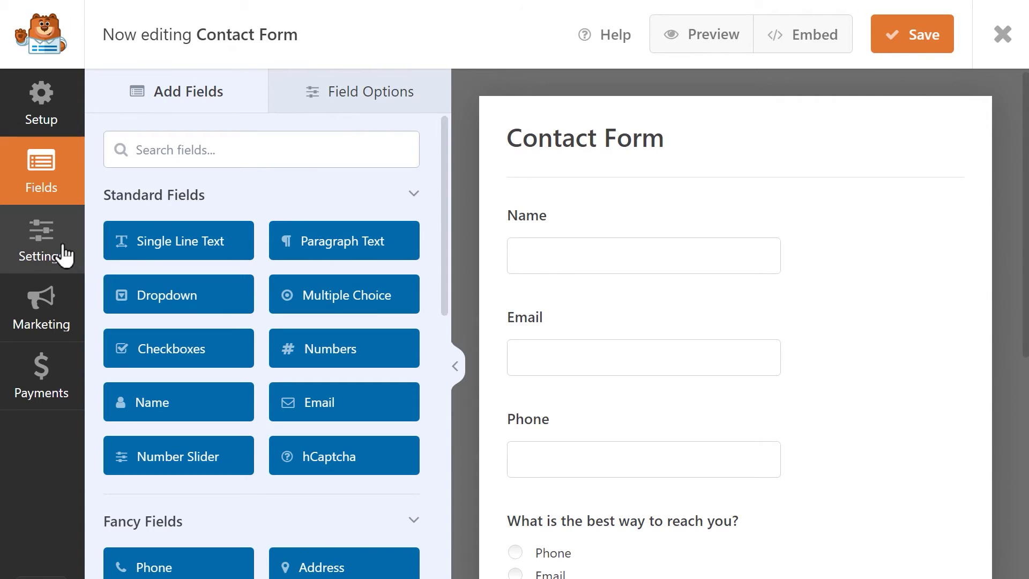
Turn on Enable hCaptcha in the form's Spam Protection and Security settings, then return to Fields
left_click(65, 255)
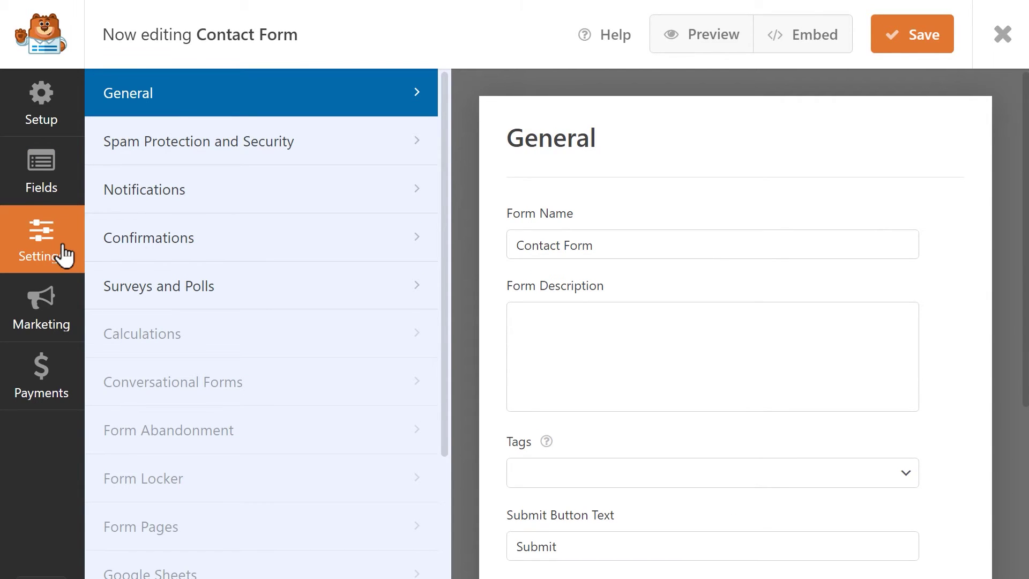
left_click(340, 145)
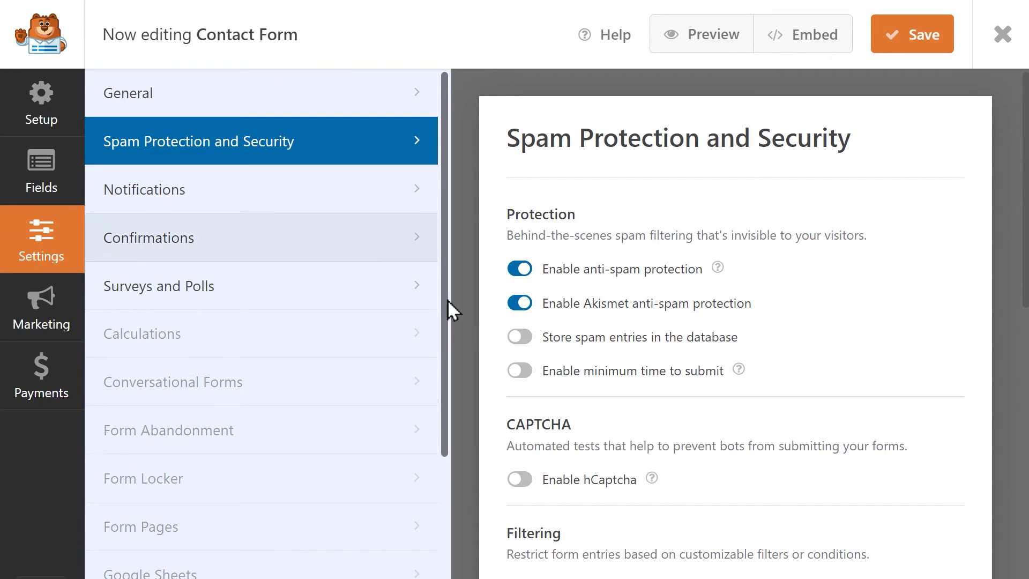
scroll(477, 365, "down", 3)
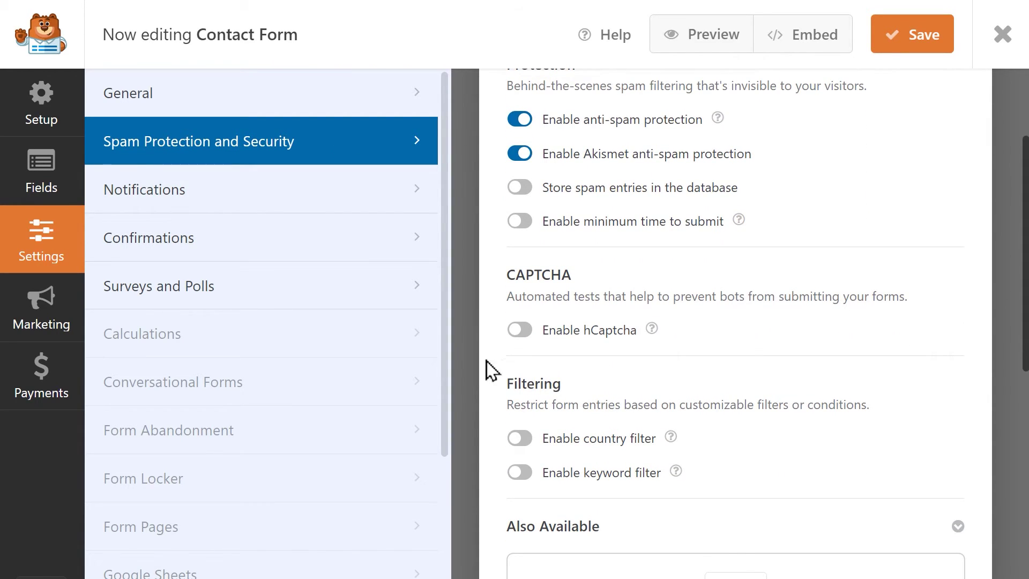
left_click(516, 337)
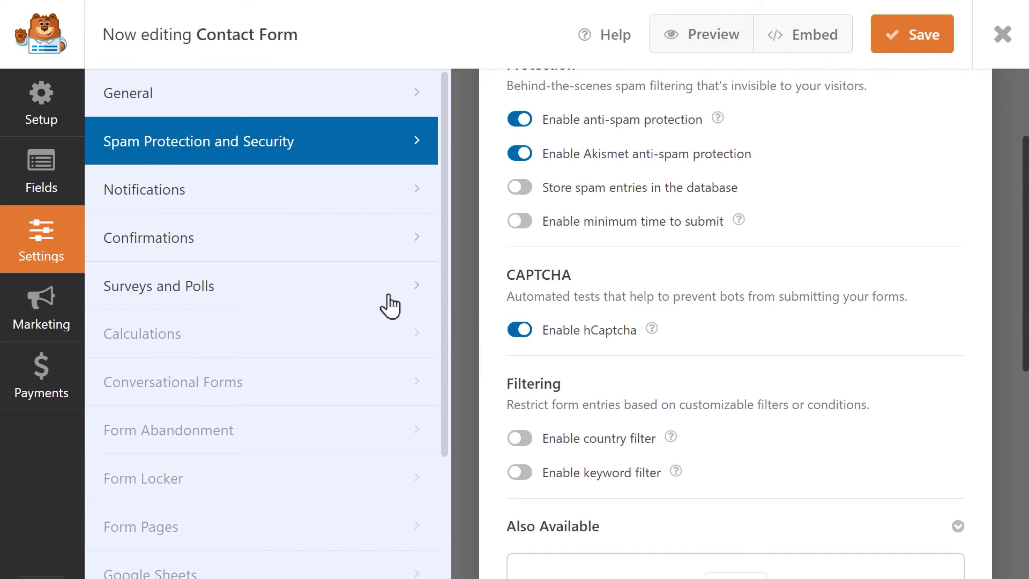
left_click(67, 175)
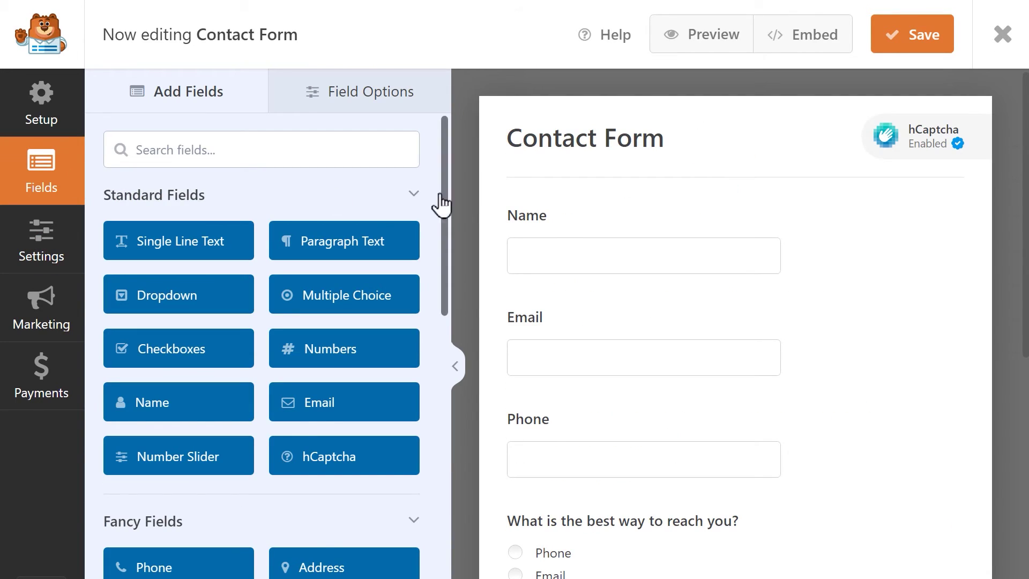